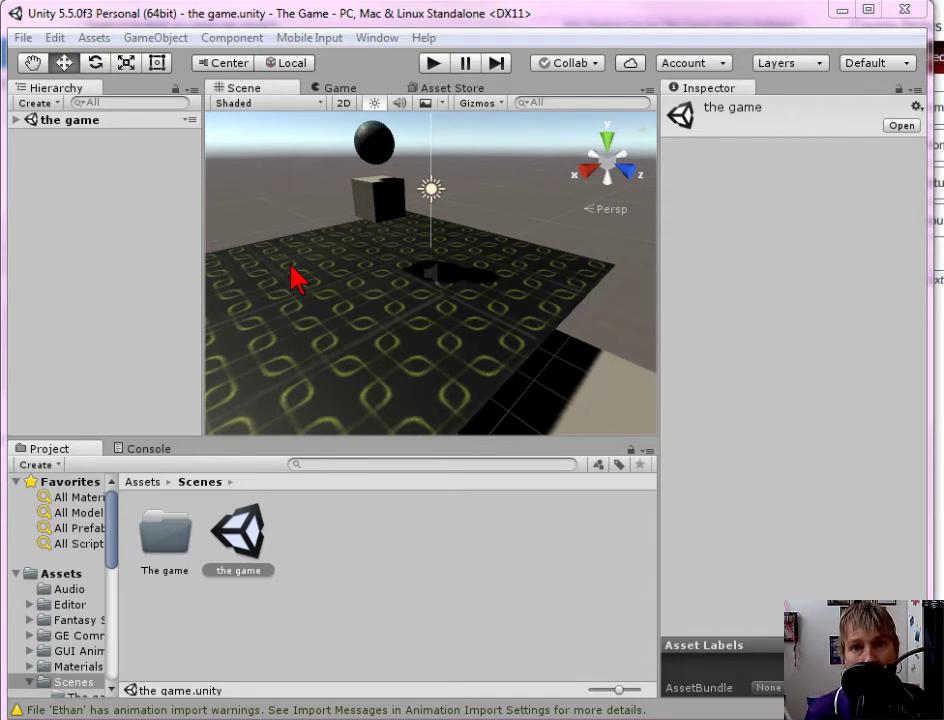
Open the Lighting window from the Window menu and move it up to show its bottom
left_click(385, 40)
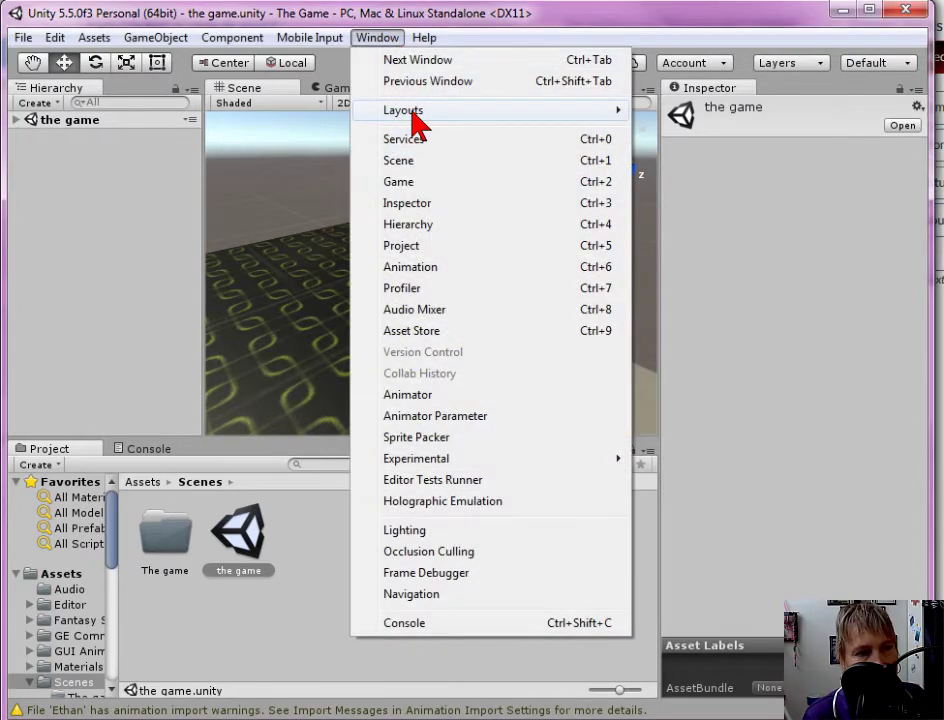
mouse_move(403, 110)
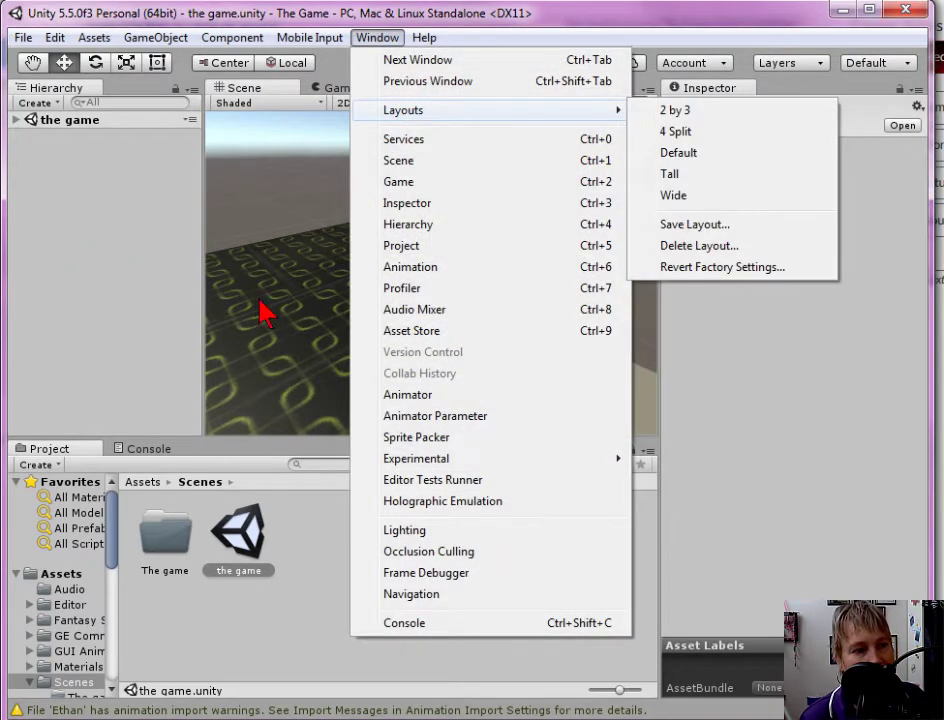
left_click(262, 310)
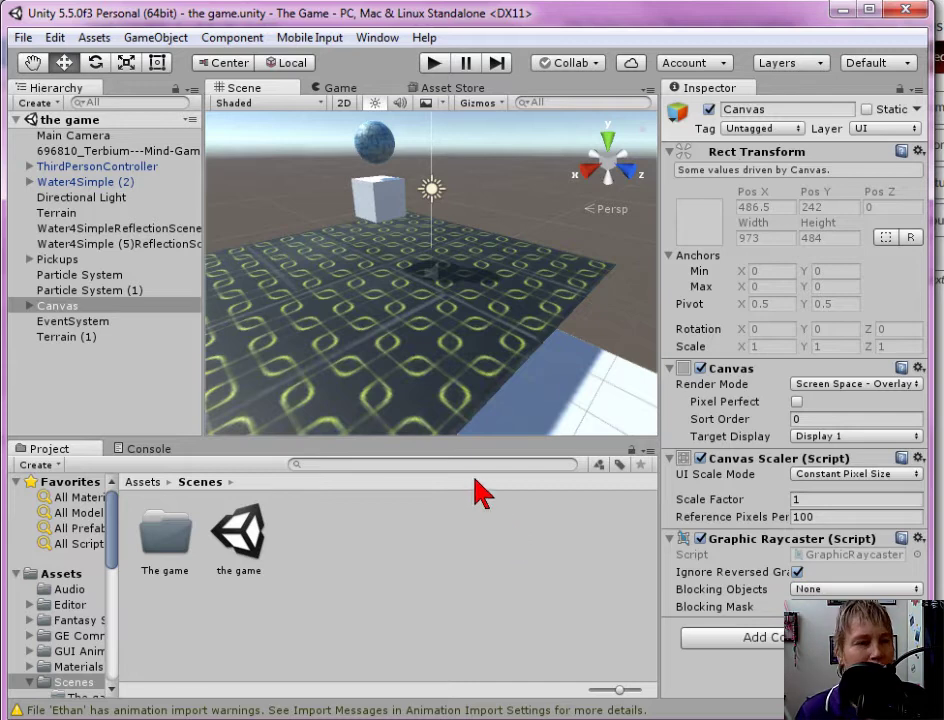
left_click(376, 38)
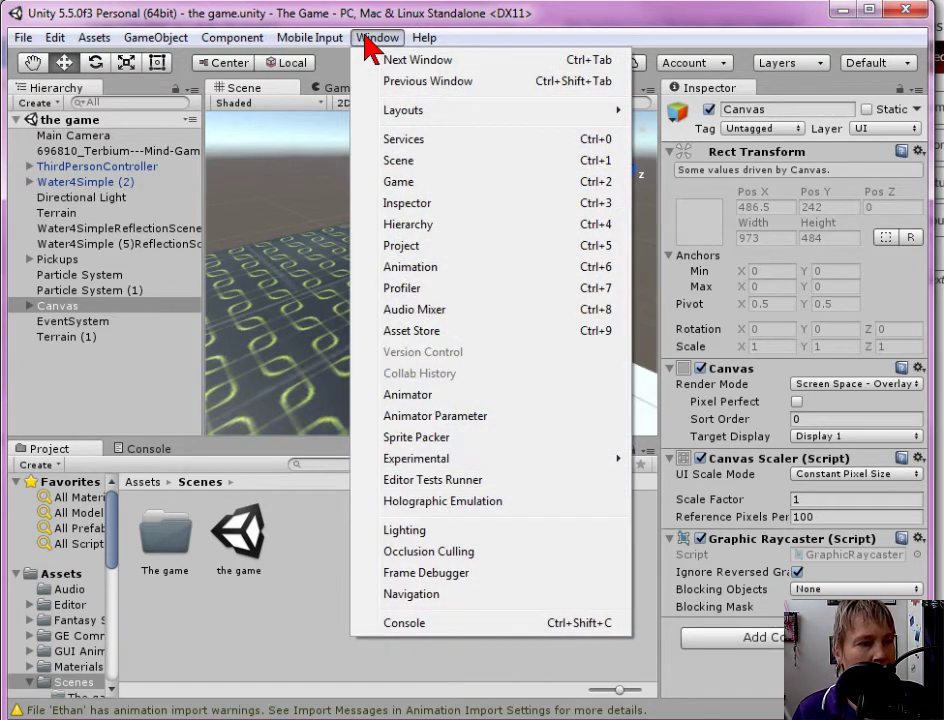
left_click(430, 530)
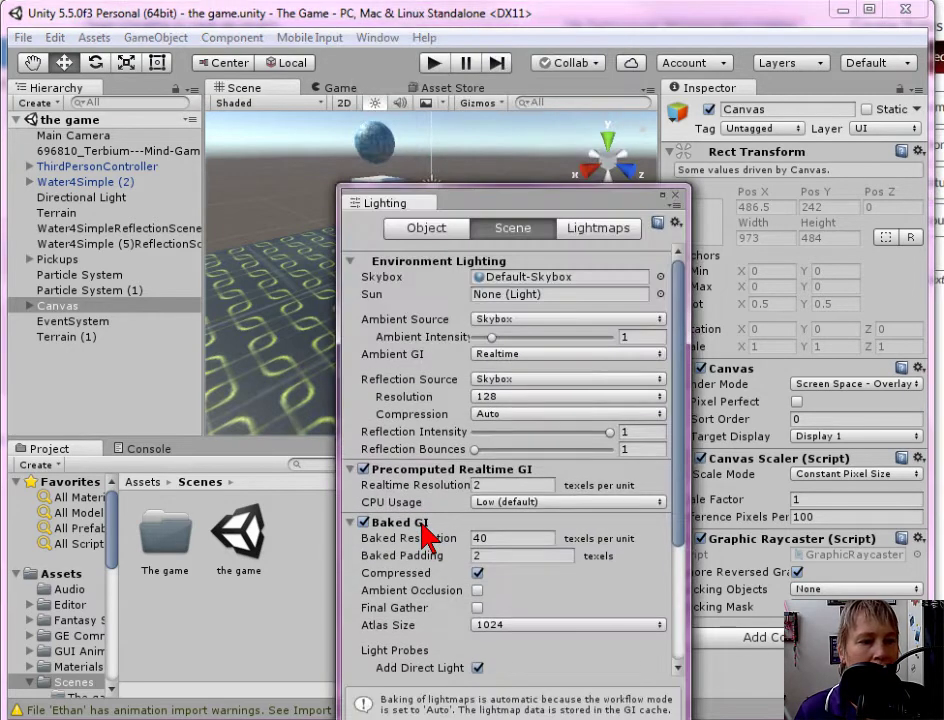
left_click_drag(506, 186, 512, 38)
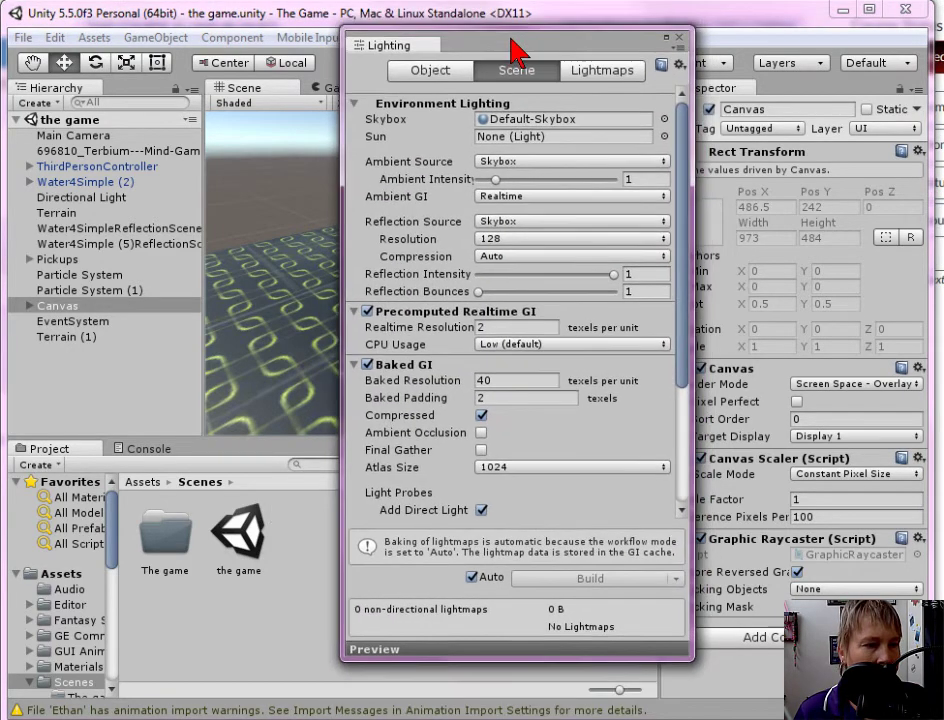
On the Lightmaps tab, uncheck Auto next to Build to stop automatic baking
left_click(592, 80)
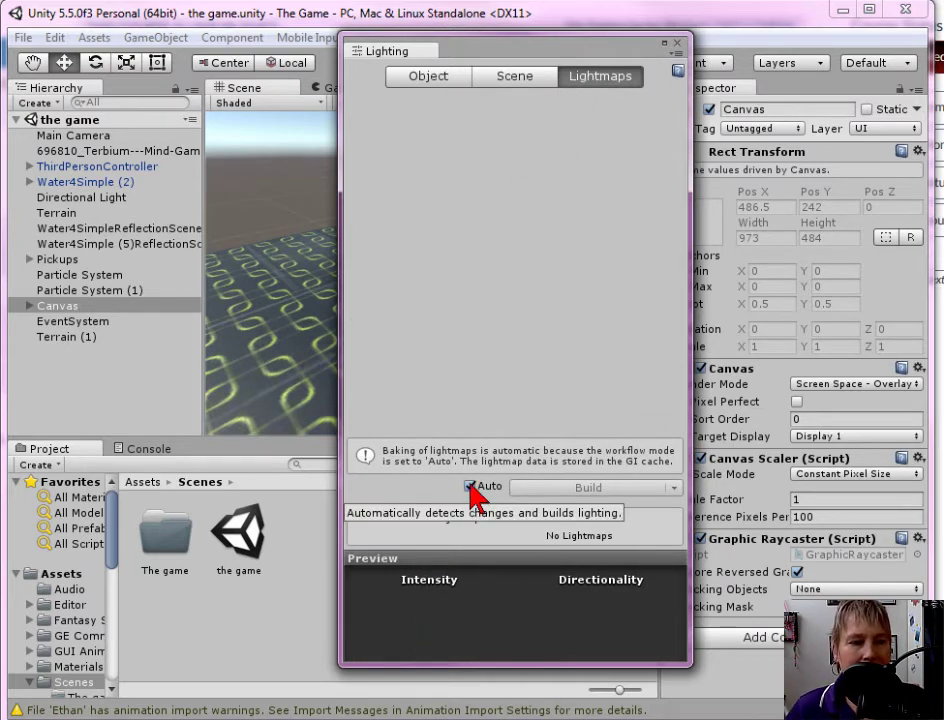
mouse_move(472, 577)
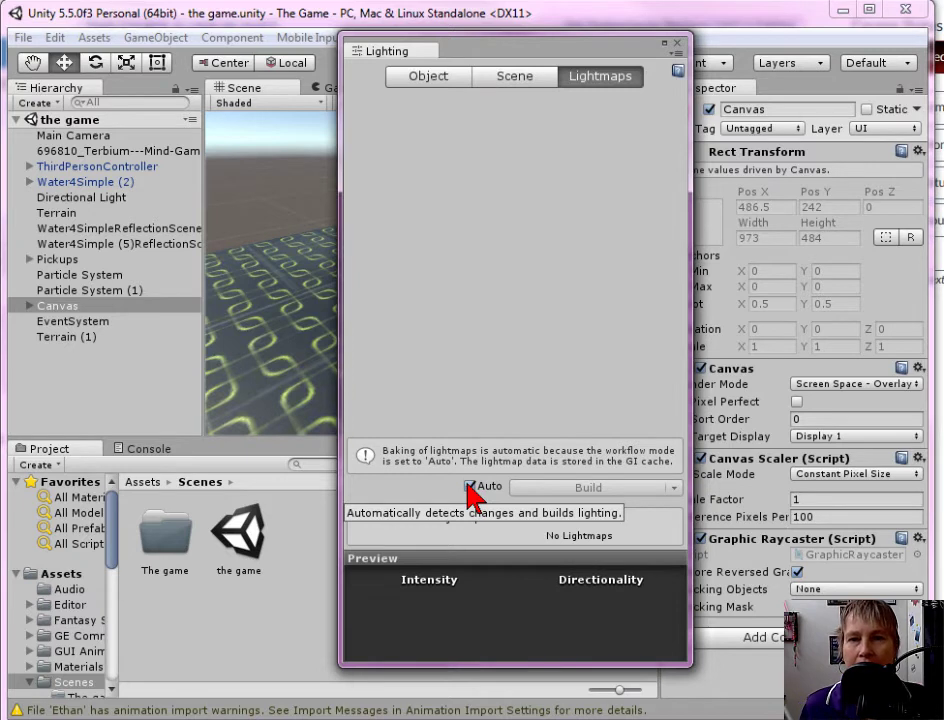
left_click(470, 486)
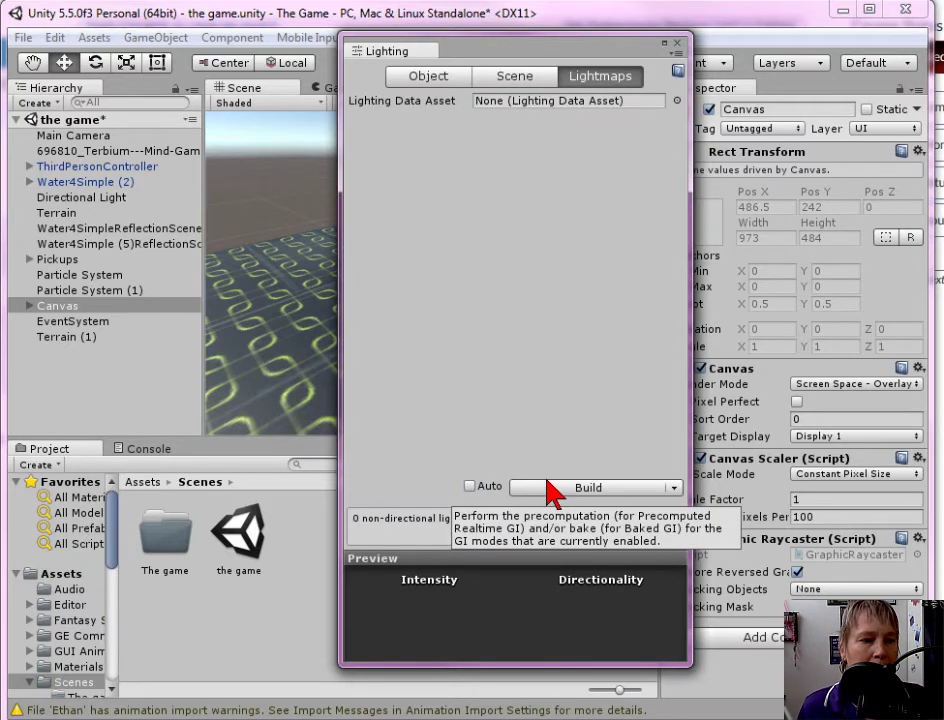